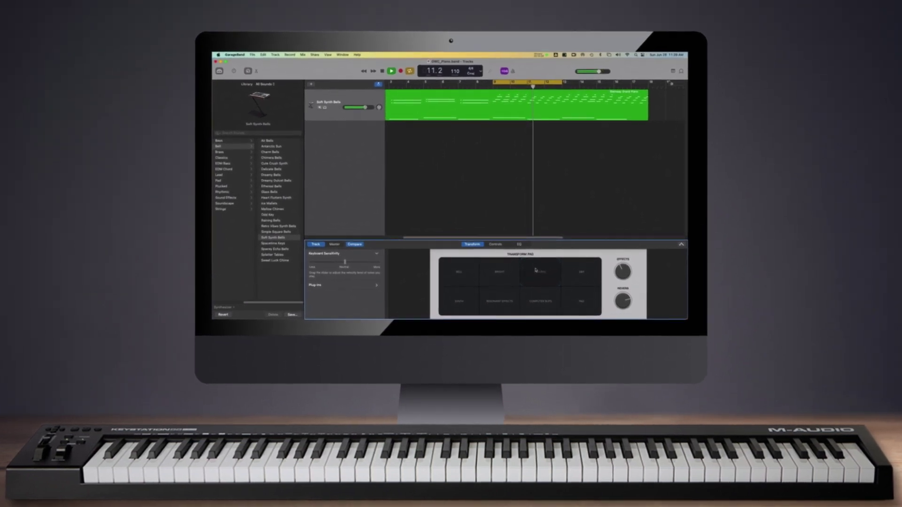
Step: Launch GarageBand to the Choose a Project window, with Empty Project offered under New Project
{"action": "left_click", "coordinate": [457, 299]}
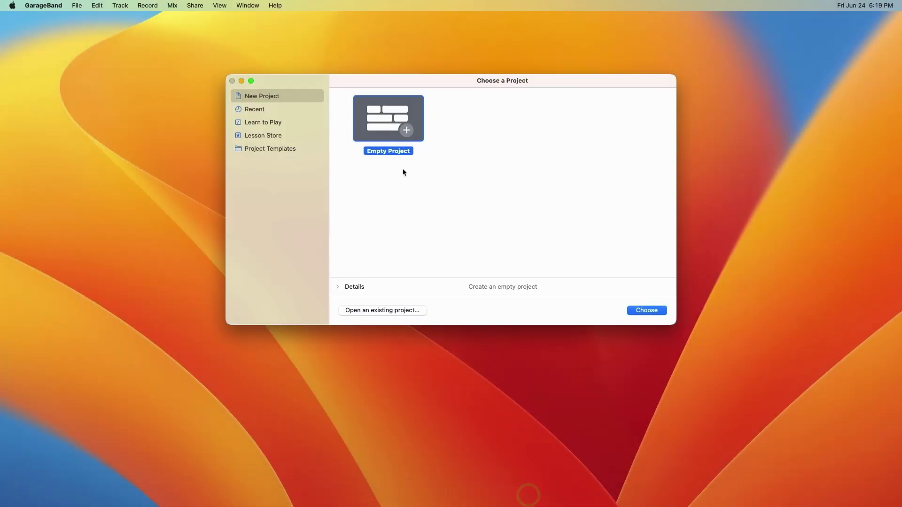
Step: Create an empty project with one Software Instrument track using Classic Electric Piano
{"action": "double_click", "coordinate": [403, 128]}
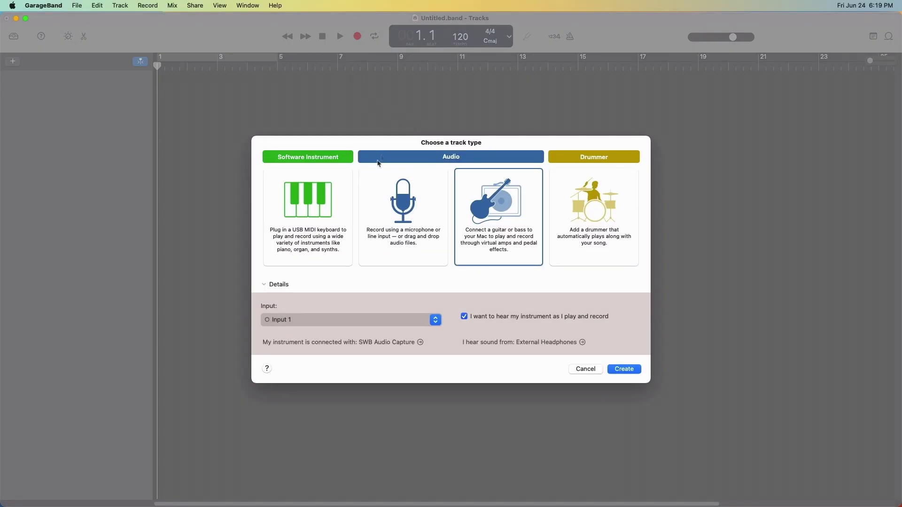
{"action": "left_click", "coordinate": [305, 219]}
{"action": "double_click", "coordinate": [303, 217]}
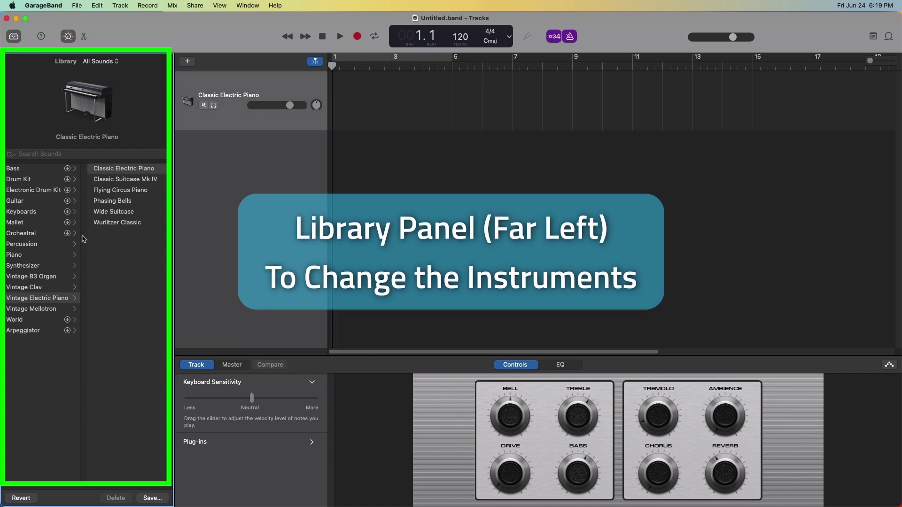
Step: Load Piano > Steinway Grand Piano on the track and change the project tempo to 110 BPM
{"action": "left_click", "coordinate": [45, 256]}
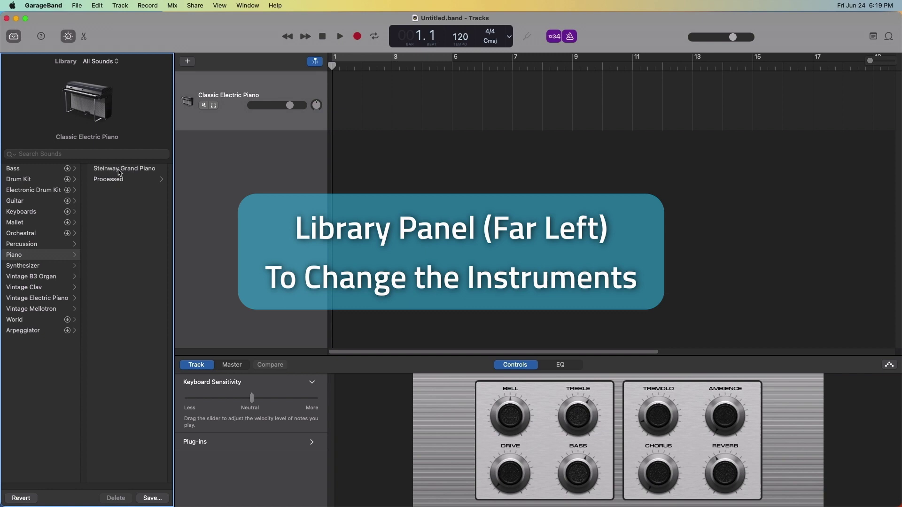
{"action": "left_click", "coordinate": [128, 170]}
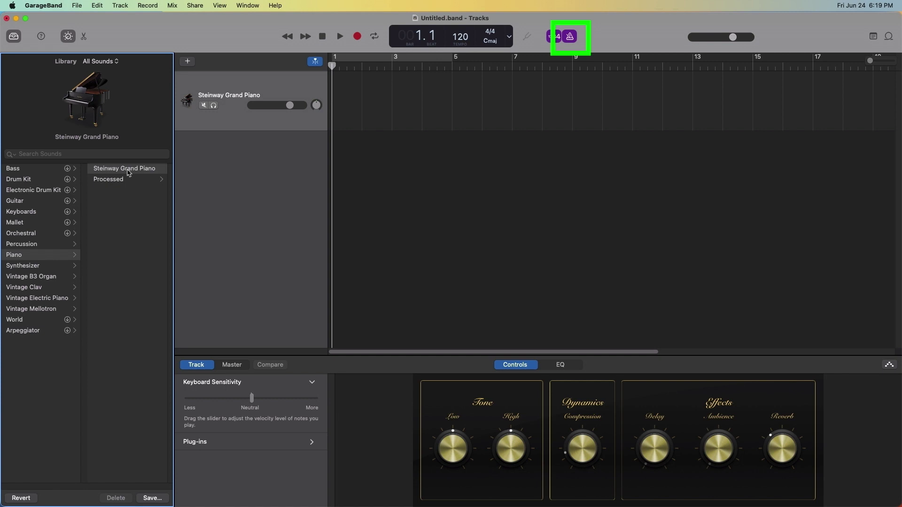
{"action": "double_click", "coordinate": [460, 36]}
{"action": "type", "text": "12"}
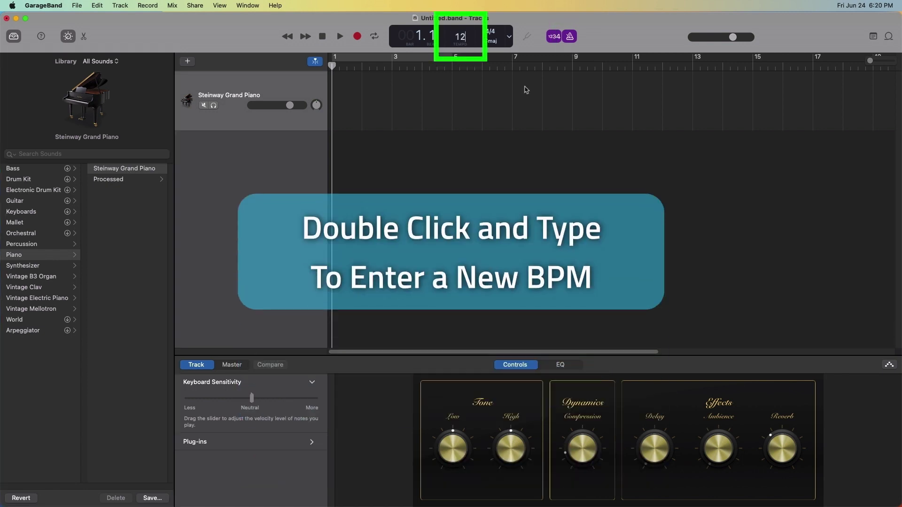
{"action": "type", "text": "8"}
{"action": "double_click", "coordinate": [472, 40]}
{"action": "type", "text": "110"}
{"action": "key", "text": "Return"}
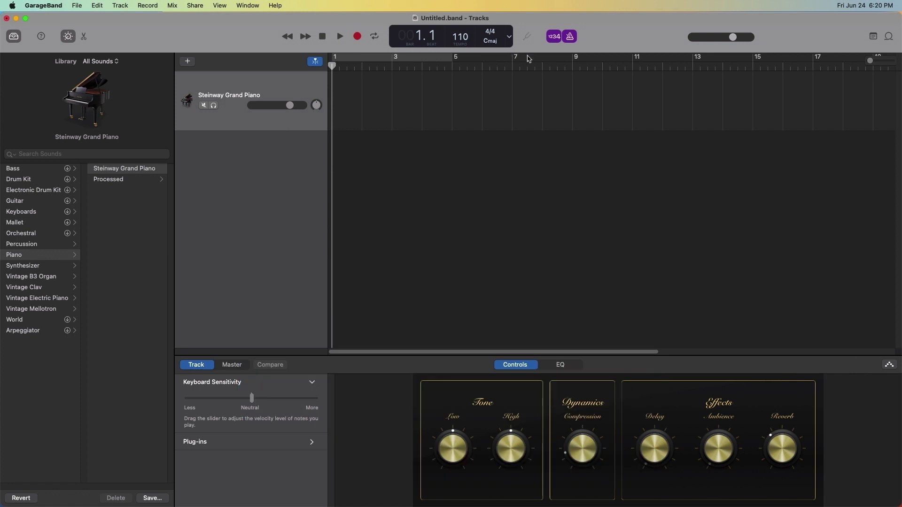
{"action": "key", "text": "XF86AudioRaiseVolume"}
{"action": "left_click_drag", "start_coordinate": [43, 5], "coordinate": [52, 37]}
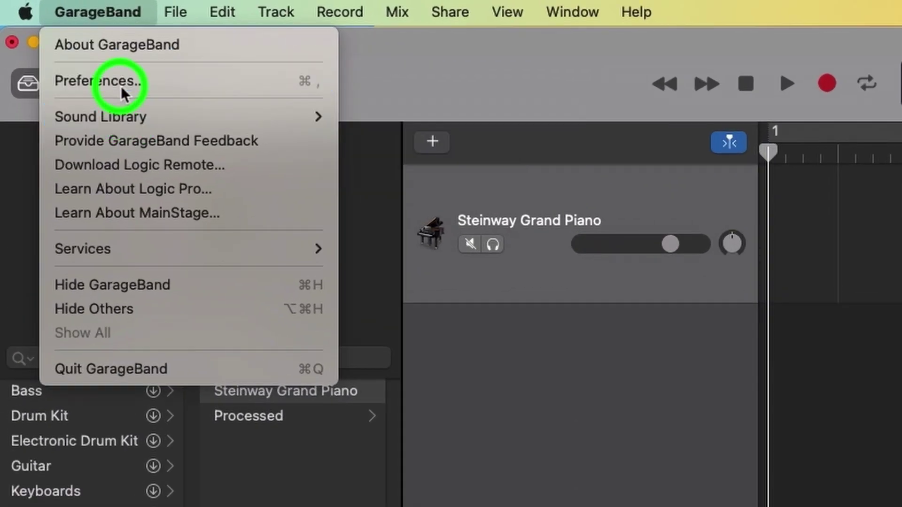
{"action": "left_click", "coordinate": [436, 190]}
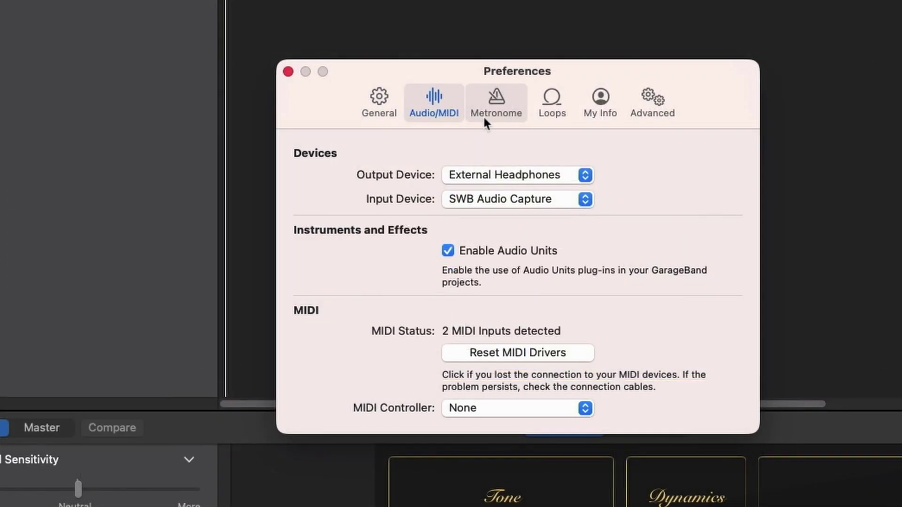
Step: Close the preferences window and record the piano part as a roughly 17-bar MIDI region
{"action": "left_click", "coordinate": [288, 72]}
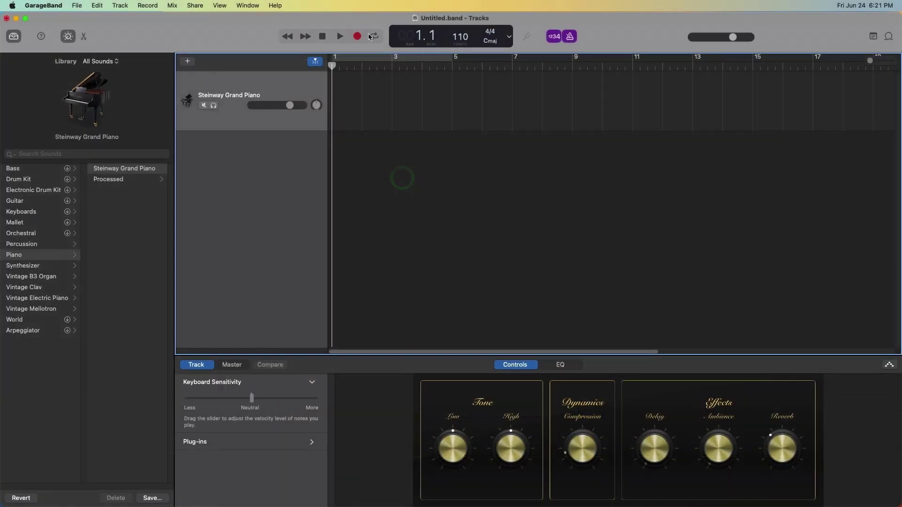
{"action": "left_click", "coordinate": [357, 38]}
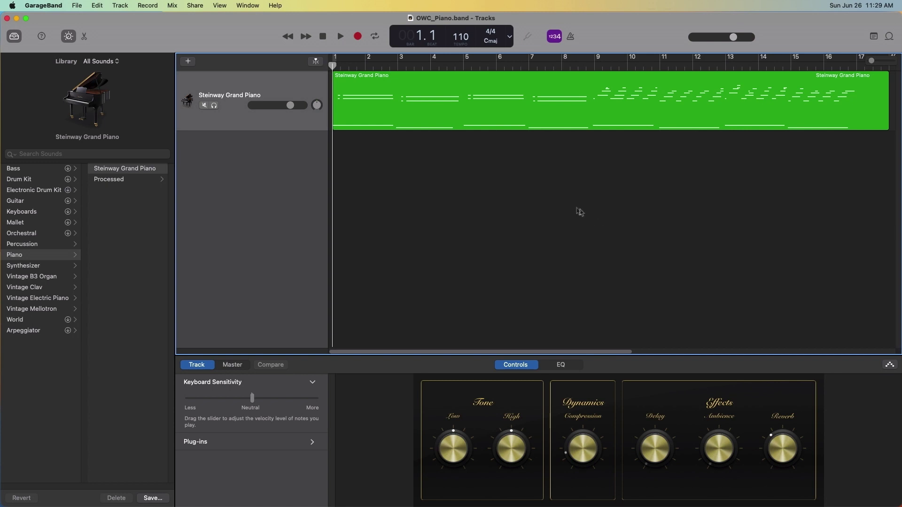
Step: Show the recorded region in the Piano Roll and zoom in horizontally on the opening bars
{"action": "left_click", "coordinate": [87, 37]}
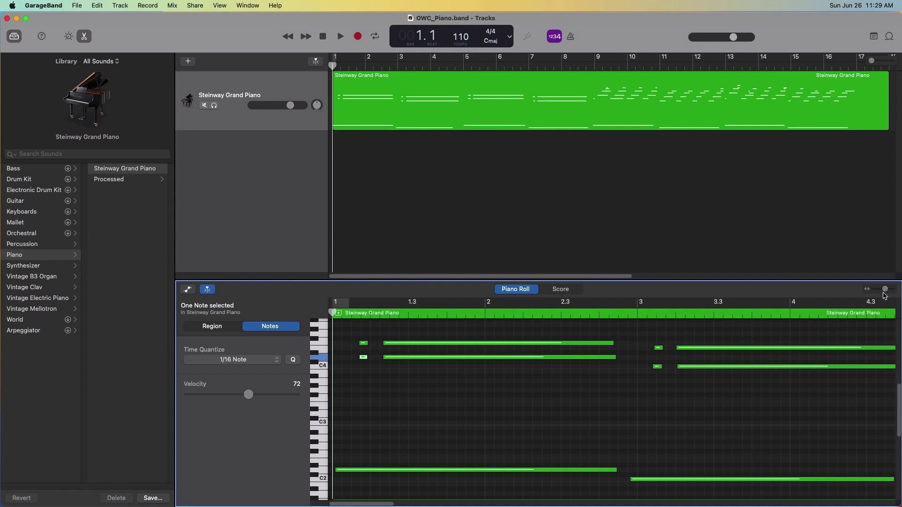
{"action": "mouse_move", "coordinate": [885, 291]}
{"action": "left_mouse_down"}
{"action": "mouse_move", "coordinate": [876, 290]}
{"action": "mouse_move", "coordinate": [886, 292]}
{"action": "left_mouse_up"}
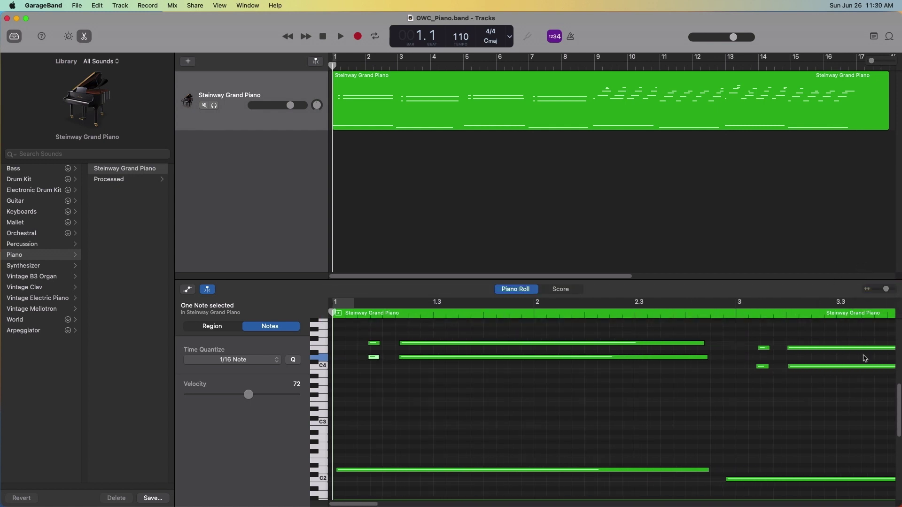
{"action": "scroll", "coordinate": [799, 399], "scroll_direction": "up", "scroll_amount": 1}
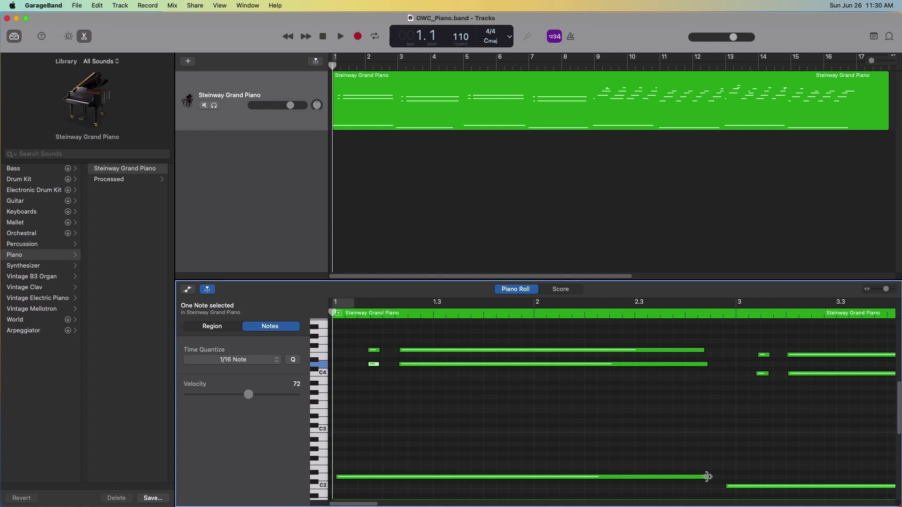
{"action": "key", "text": "space"}
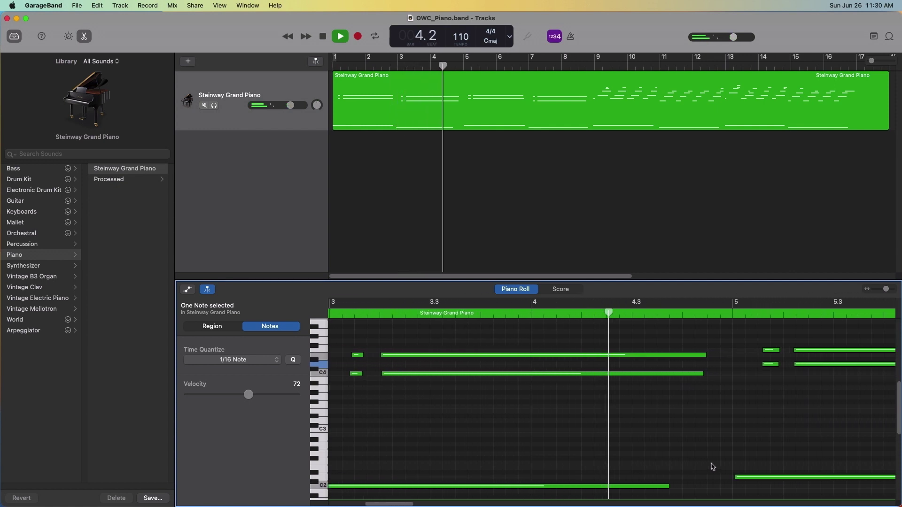
{"action": "key", "text": "space"}
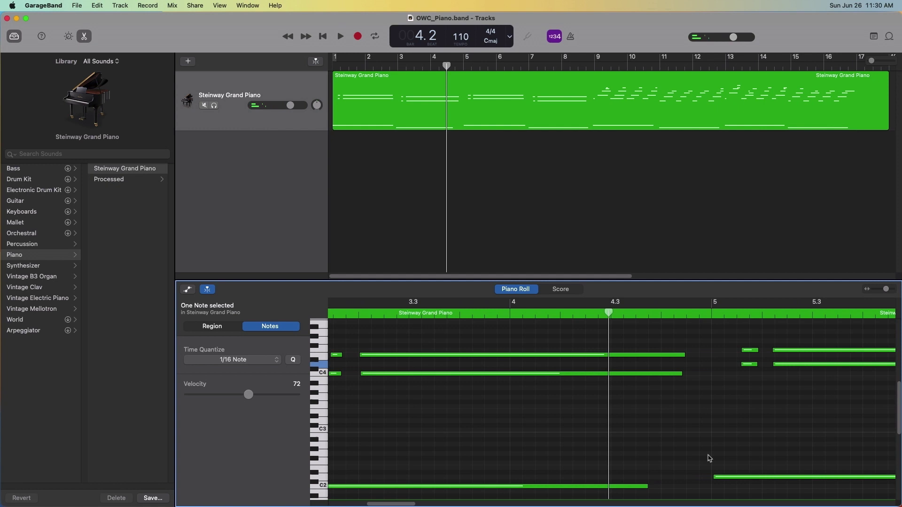
Step: Resize the opening low D2 note, auditioning each change, until it sustains well into bar 2
{"action": "key", "text": "Return"}
{"action": "left_click", "coordinate": [708, 480]}
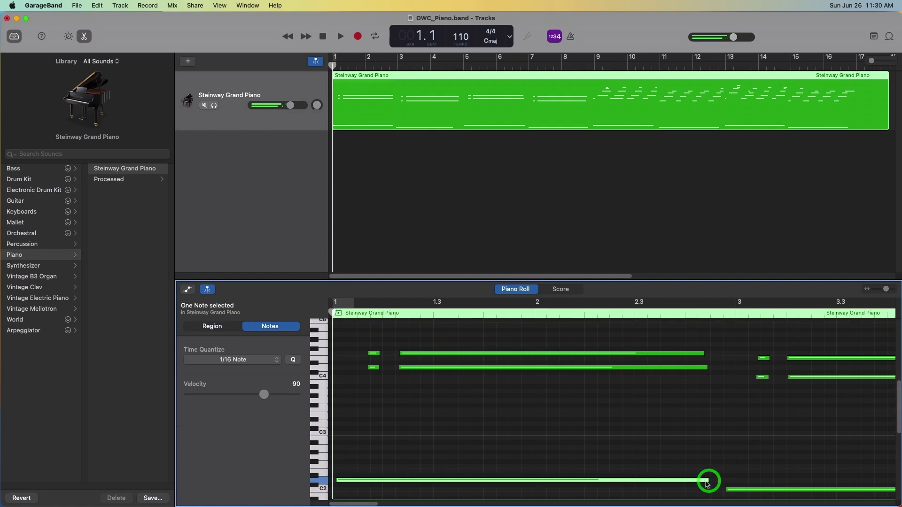
{"action": "left_click_drag", "start_coordinate": [707, 484], "coordinate": [357, 481]}
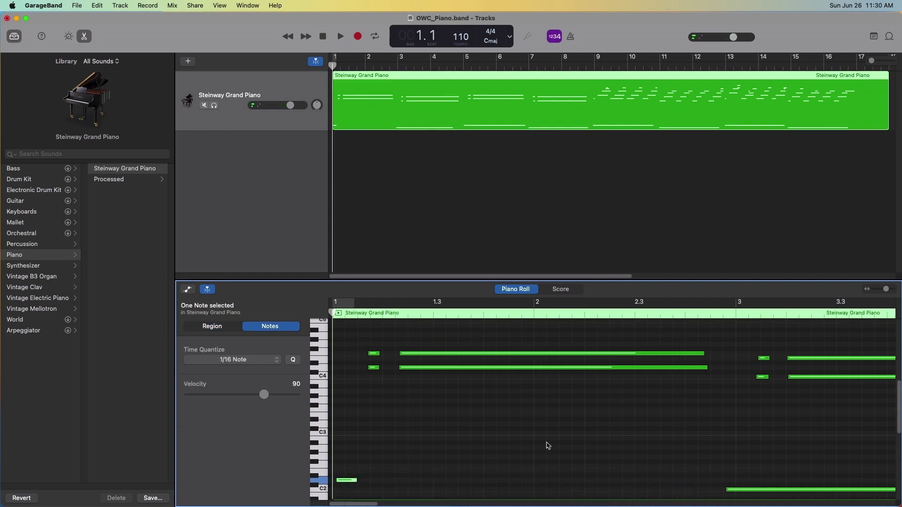
{"action": "key", "text": "space"}
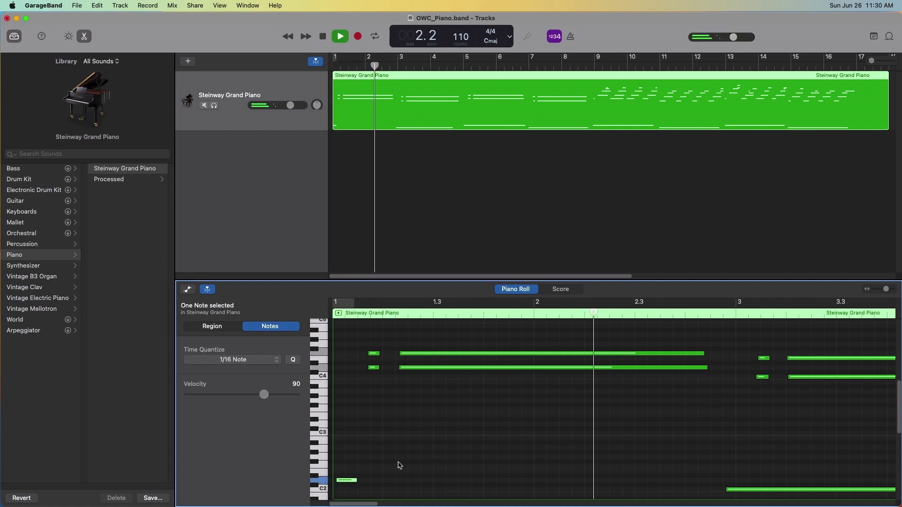
{"action": "key", "text": "space"}
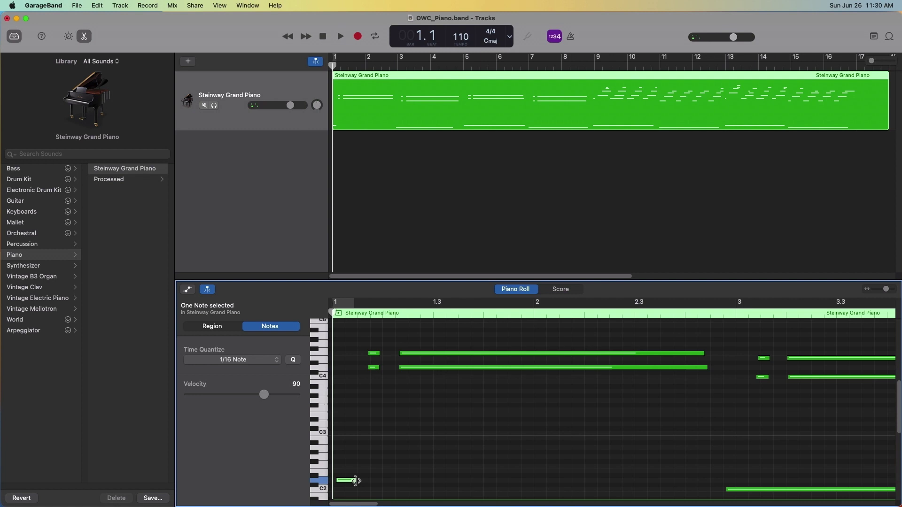
{"action": "left_click_drag", "start_coordinate": [355, 480], "coordinate": [433, 477]}
{"action": "key", "text": "space"}
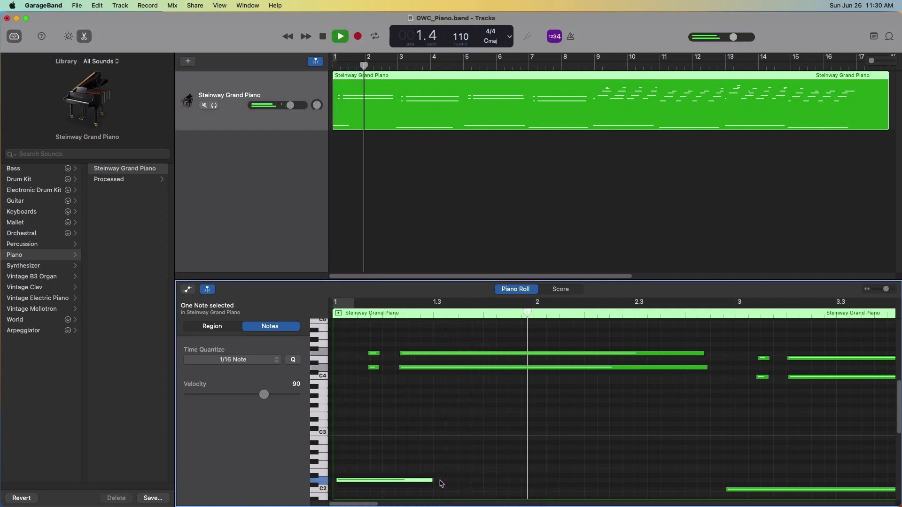
{"action": "key", "text": "space"}
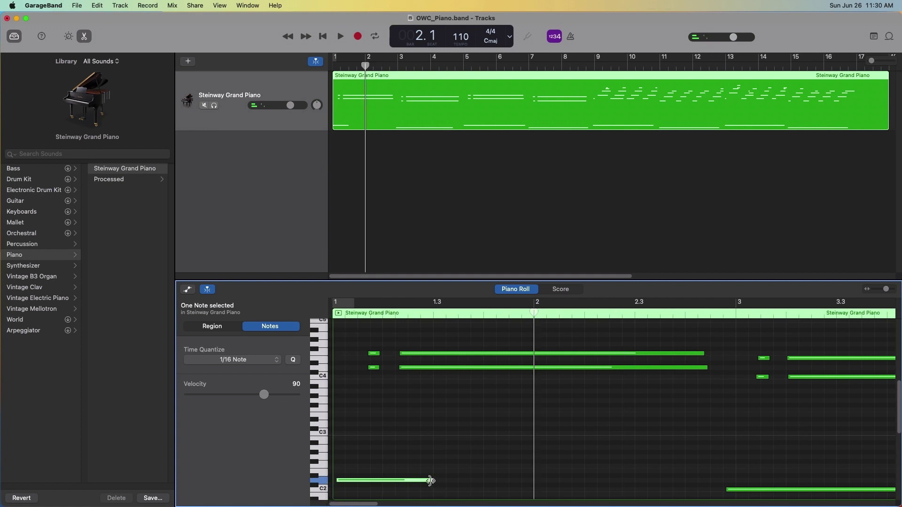
{"action": "left_click_drag", "start_coordinate": [430, 480], "coordinate": [687, 471]}
{"action": "key", "text": "Return"}
{"action": "key", "text": "space"}
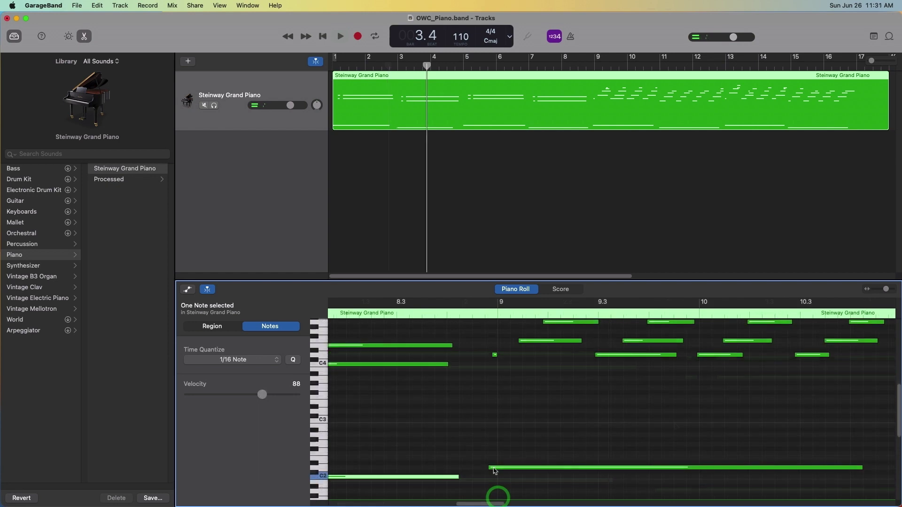
Step: Extend the low bass notes around bars 11–13, including C2 toward bar 13, and play back to check
{"action": "left_click", "coordinate": [497, 468]}
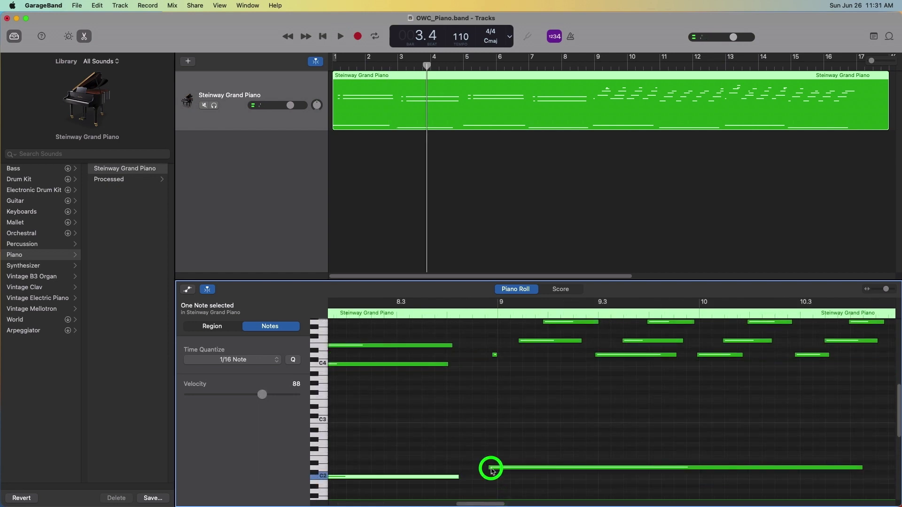
{"action": "left_click_drag", "start_coordinate": [486, 505], "coordinate": [521, 495]}
{"action": "left_click", "coordinate": [493, 478]}
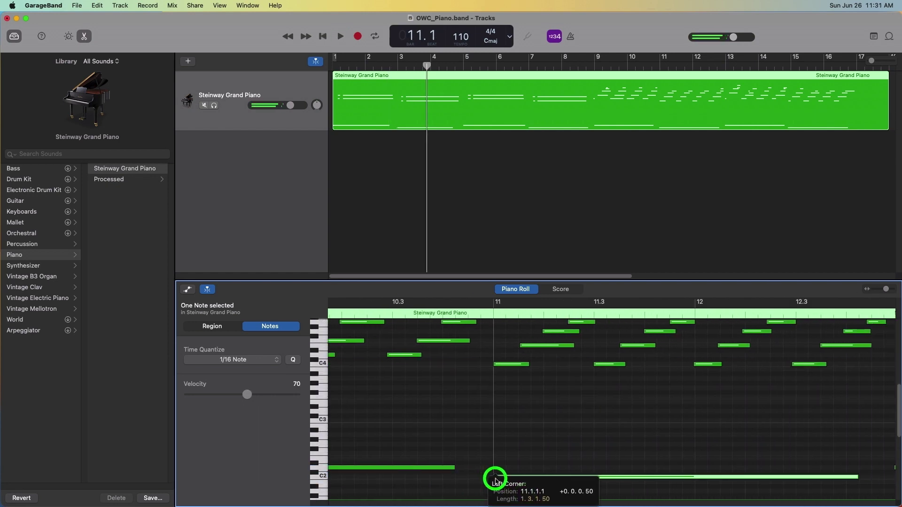
{"action": "left_click_drag", "start_coordinate": [455, 471], "coordinate": [467, 469]}
{"action": "left_click_drag", "start_coordinate": [525, 503], "coordinate": [547, 502]}
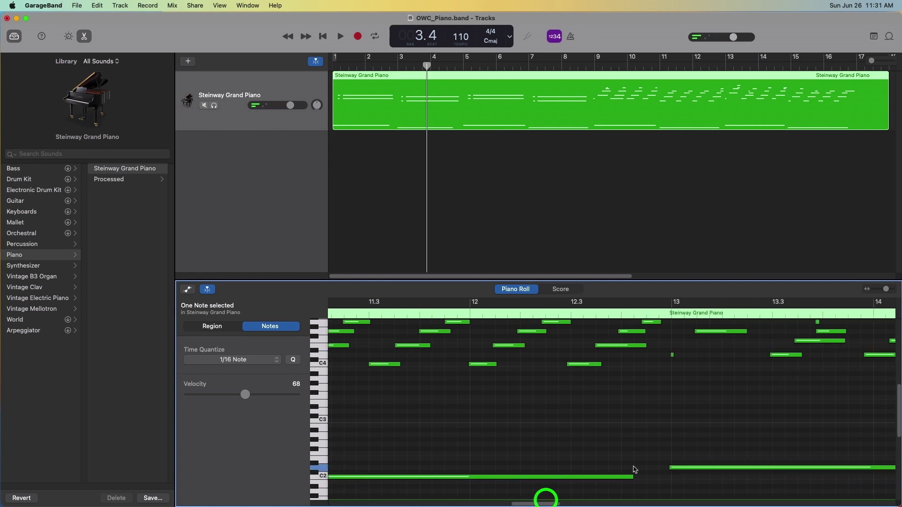
{"action": "left_click_drag", "start_coordinate": [633, 477], "coordinate": [645, 476]}
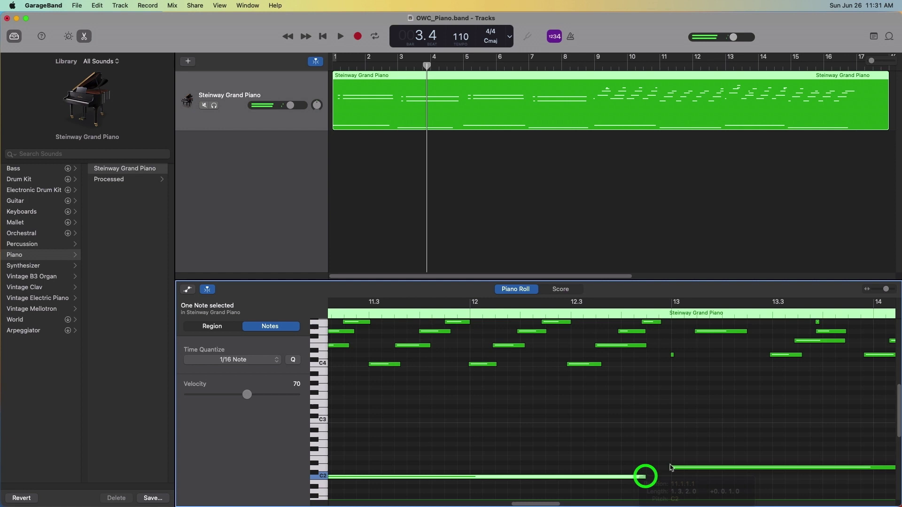
{"action": "left_click", "coordinate": [672, 468]}
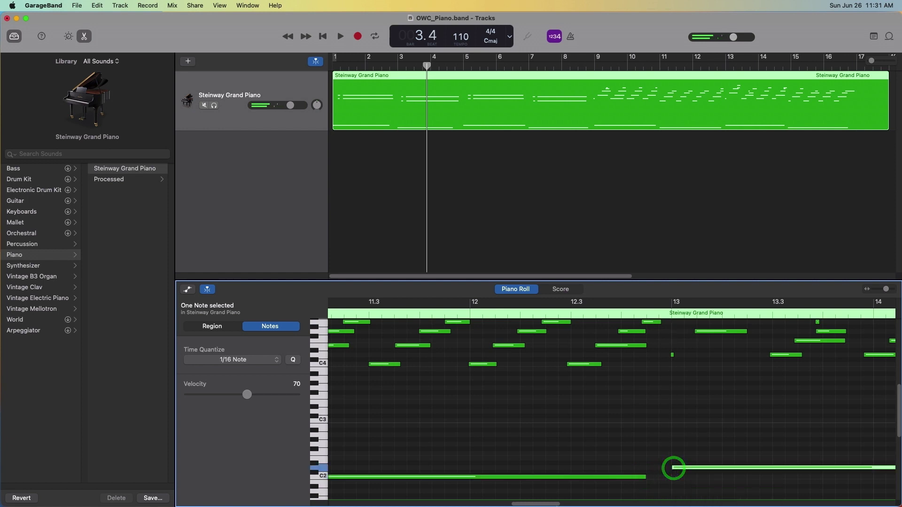
{"action": "left_click_drag", "start_coordinate": [554, 504], "coordinate": [596, 478]}
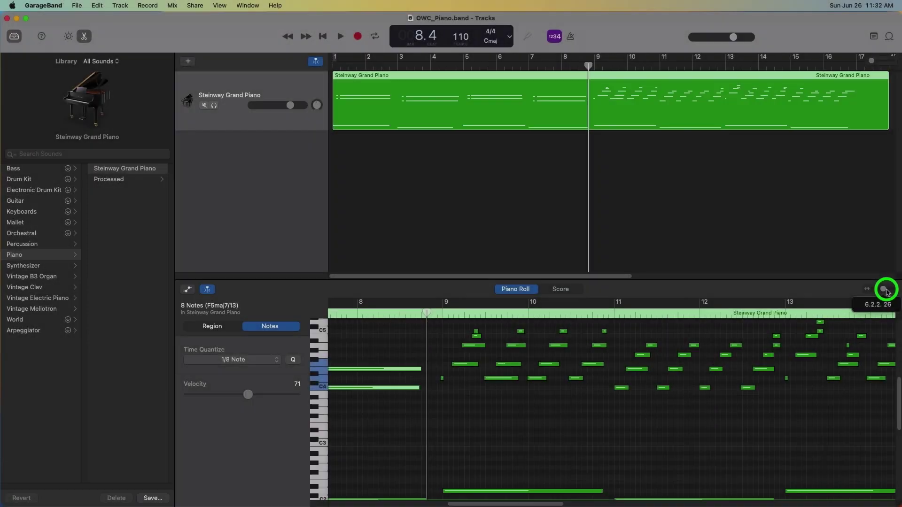
{"action": "left_click_drag", "start_coordinate": [883, 289], "coordinate": [889, 293]}
{"action": "key", "text": "space"}
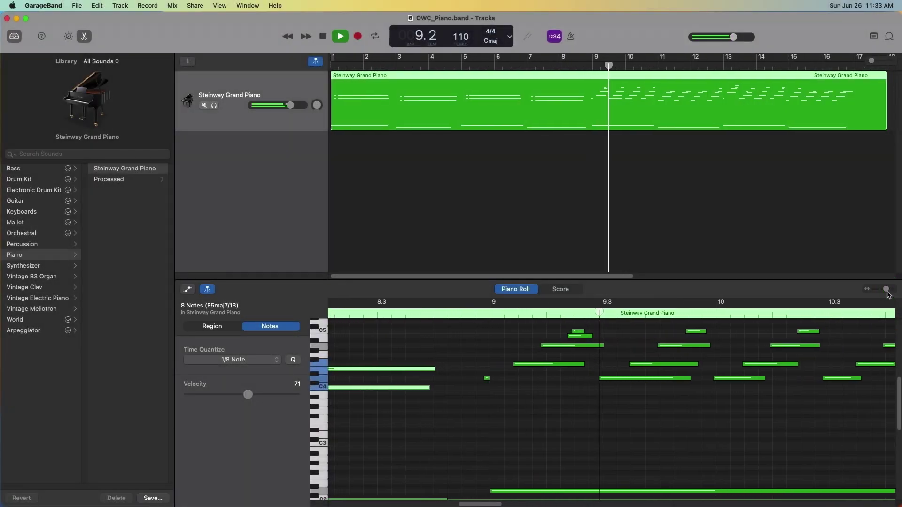
{"action": "key", "text": "space"}
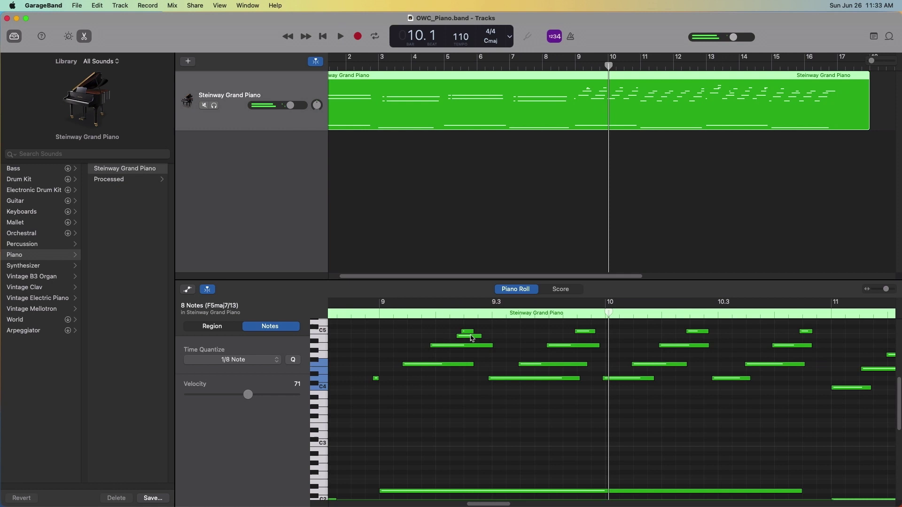
Step: Select the high note after bar 9, inspect its region and note settings, and play the passage
{"action": "scroll", "coordinate": [472, 338], "scroll_direction": "left", "scroll_amount": 1}
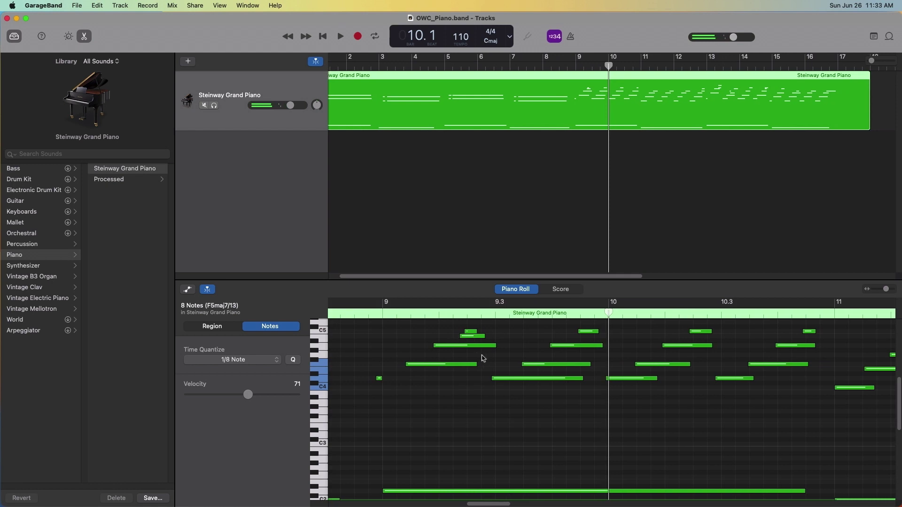
{"action": "left_click", "coordinate": [479, 337]}
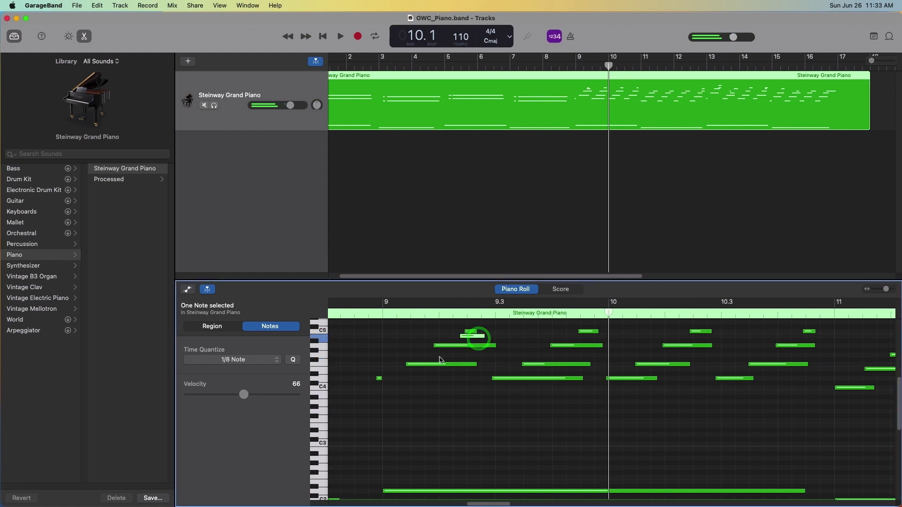
{"action": "left_click", "coordinate": [429, 358]}
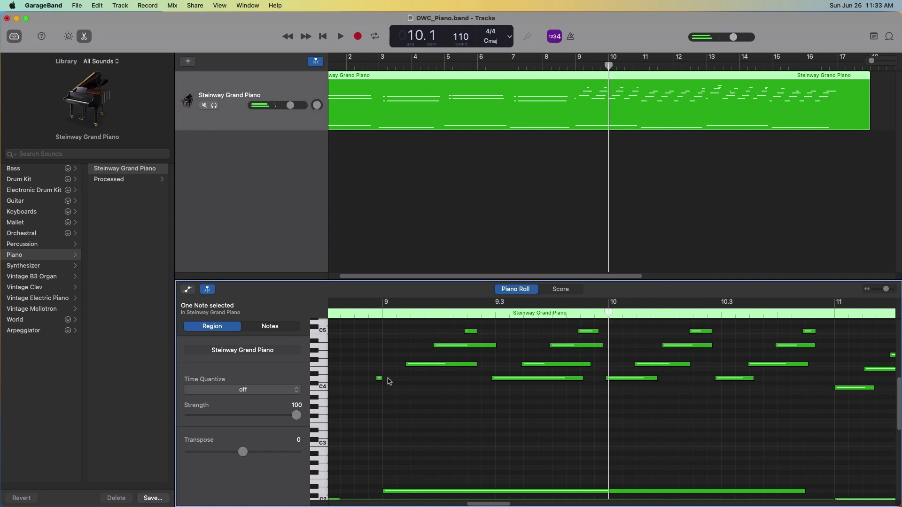
{"action": "key", "text": "space"}
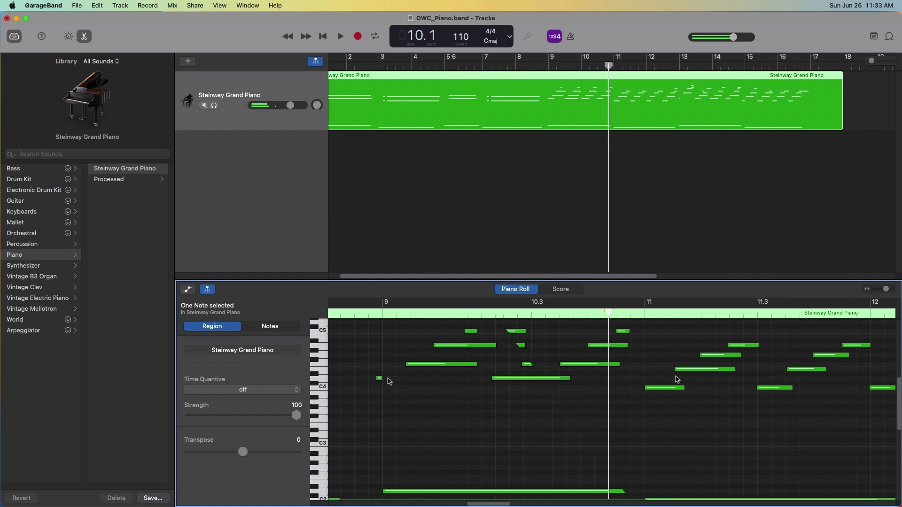
{"action": "left_click", "coordinate": [380, 379]}
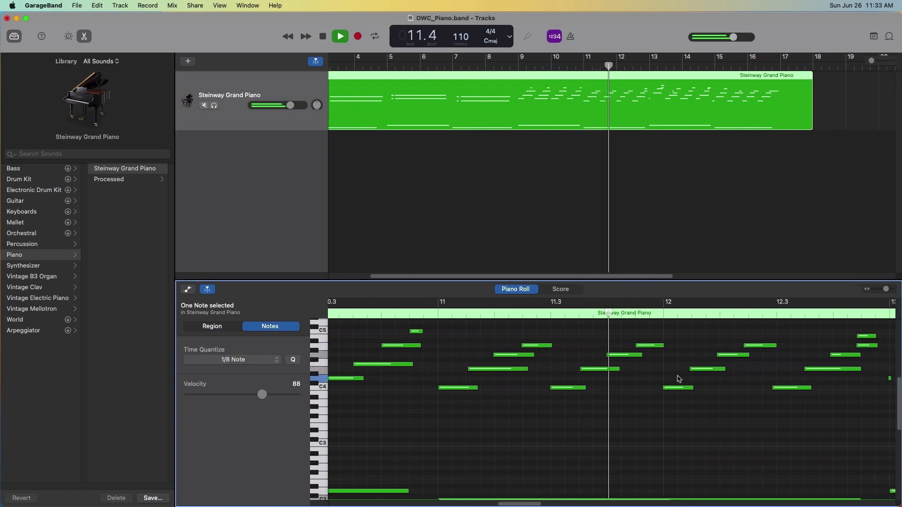
{"action": "key", "text": "space"}
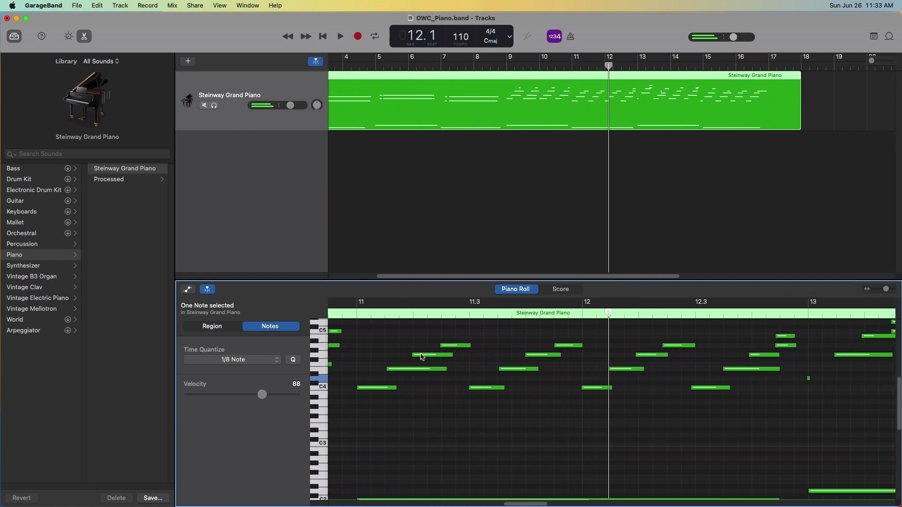
Step: Drop the wrong note one semitone to F#4 and replay from the previous bar
{"action": "left_click_drag", "start_coordinate": [432, 359], "coordinate": [430, 364]}
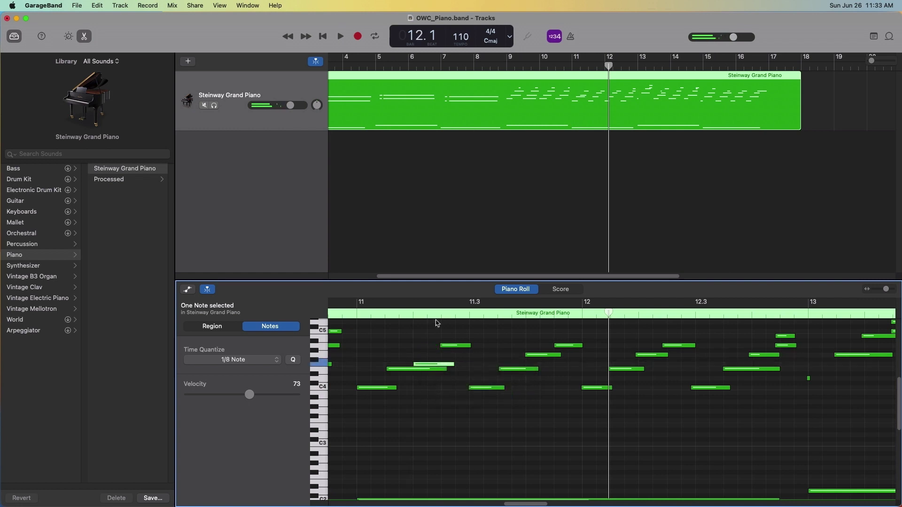
{"action": "key", "text": "comma"}
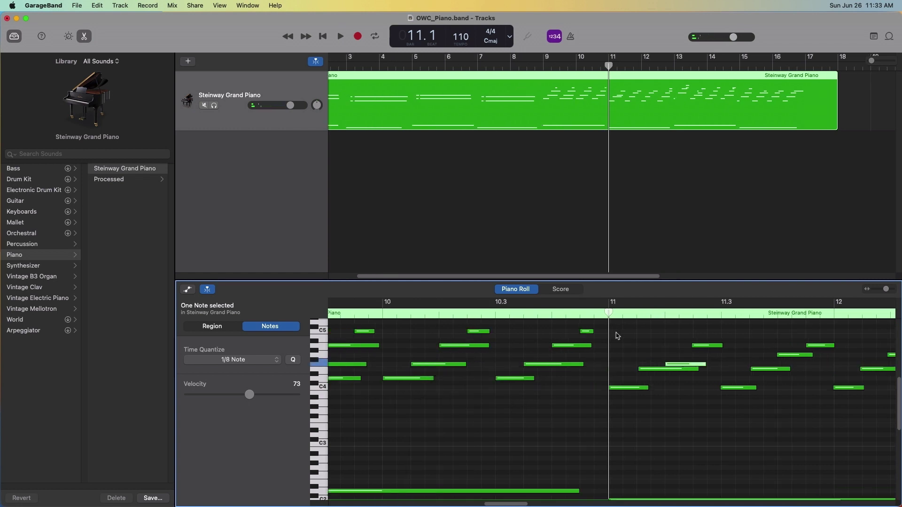
{"action": "key", "text": "space"}
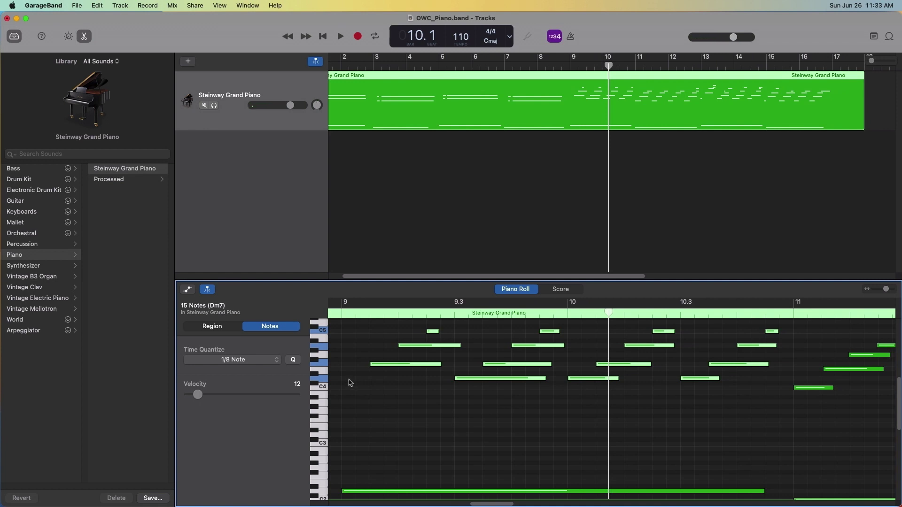
Step: Draw a new D4 note starting at bar 9.1.1.1
{"action": "left_click_drag", "start_coordinate": [346, 378], "coordinate": [382, 379]}
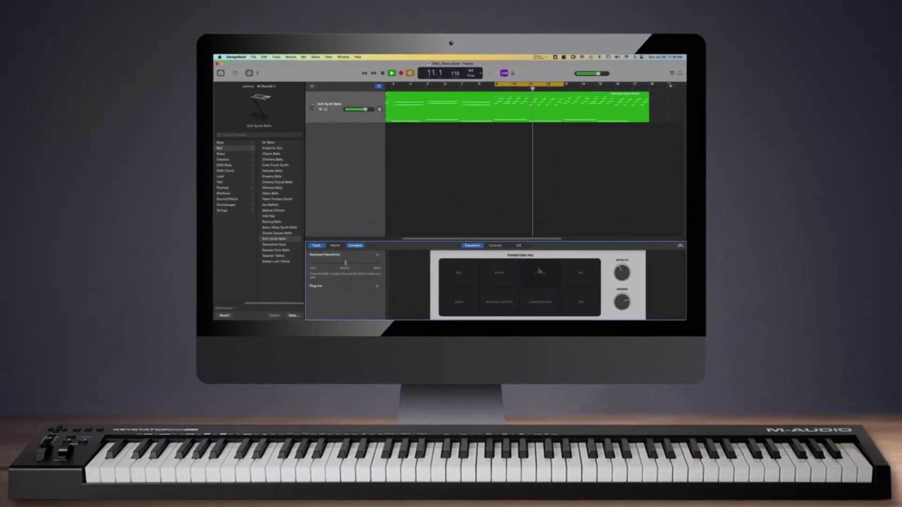
{"action": "left_click", "coordinate": [459, 300]}
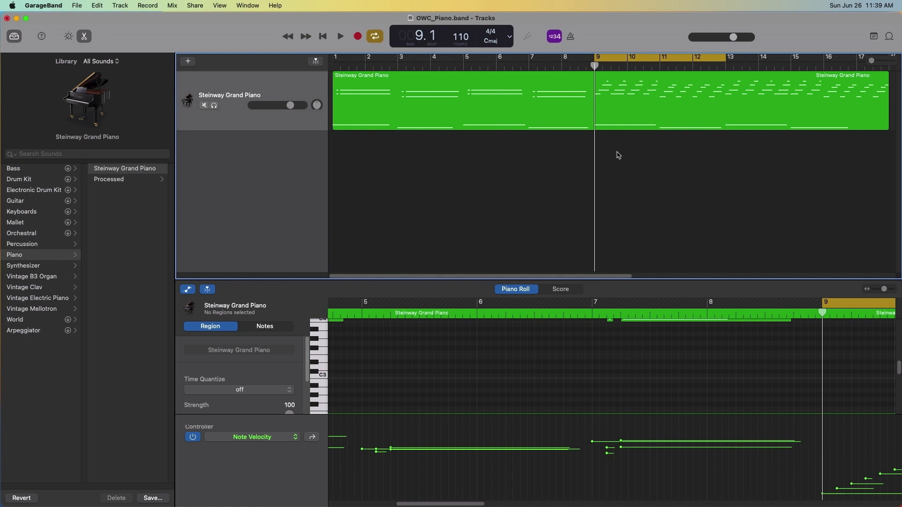
Step: During playback, try Classic Suitcase Mk IV and Flying Circus Piano, then settle on Classic Electric Piano
{"action": "key", "text": "space"}
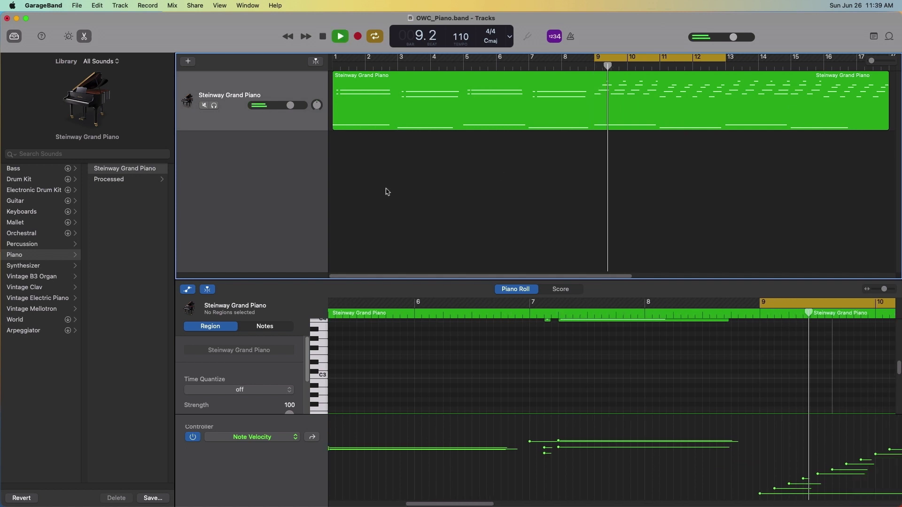
{"action": "left_click", "coordinate": [60, 298]}
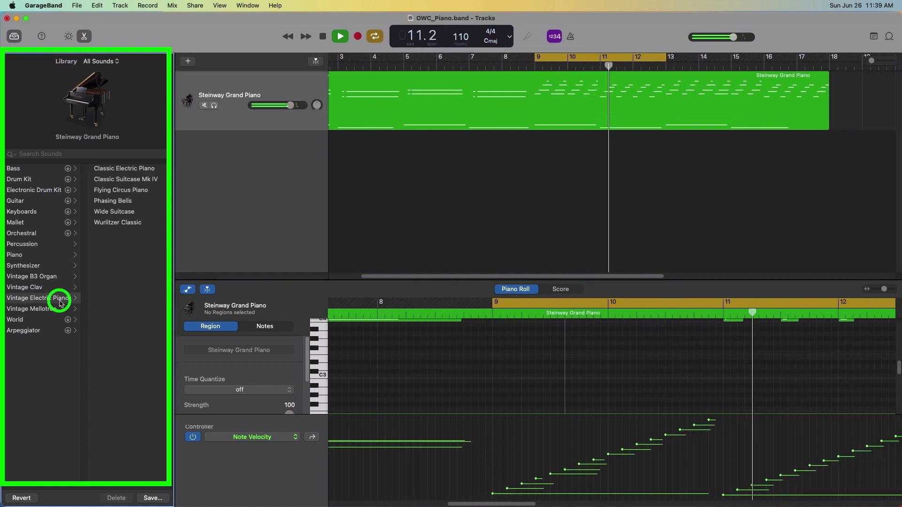
{"action": "left_click", "coordinate": [128, 169]}
{"action": "key", "text": "b"}
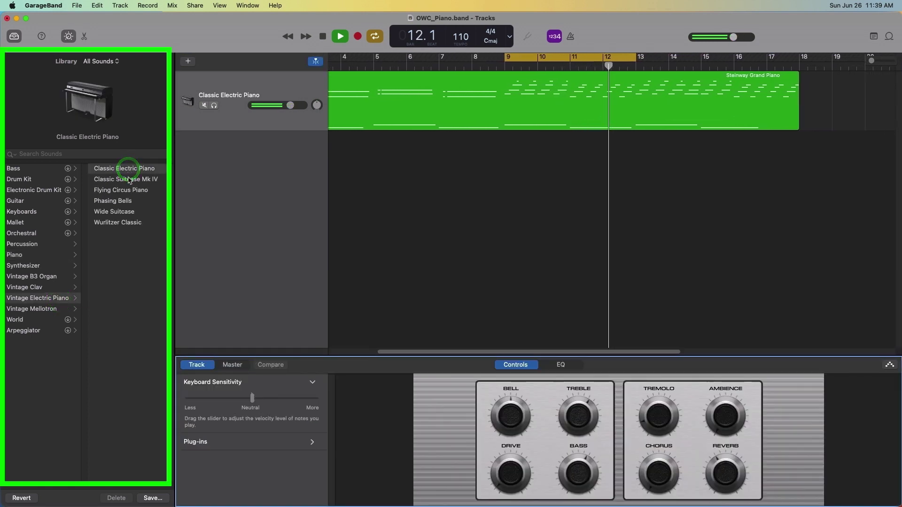
{"action": "left_click", "coordinate": [133, 182]}
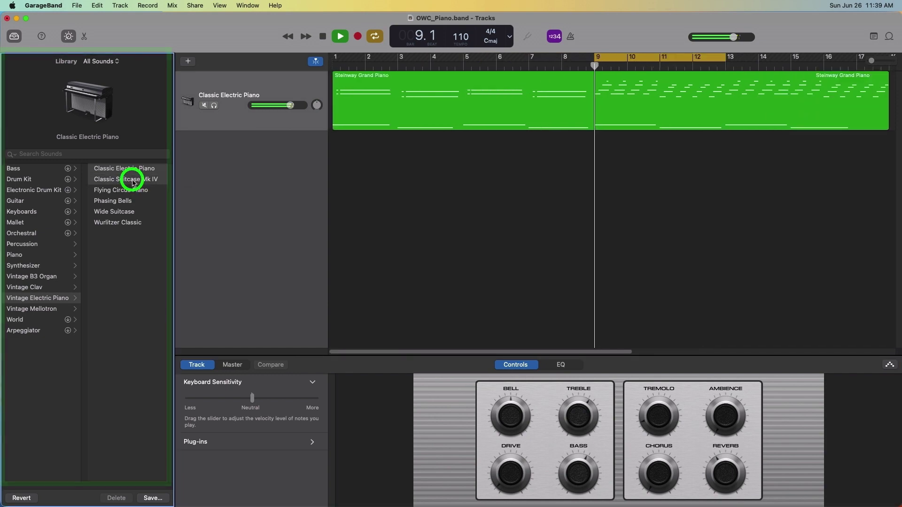
{"action": "left_click", "coordinate": [131, 190]}
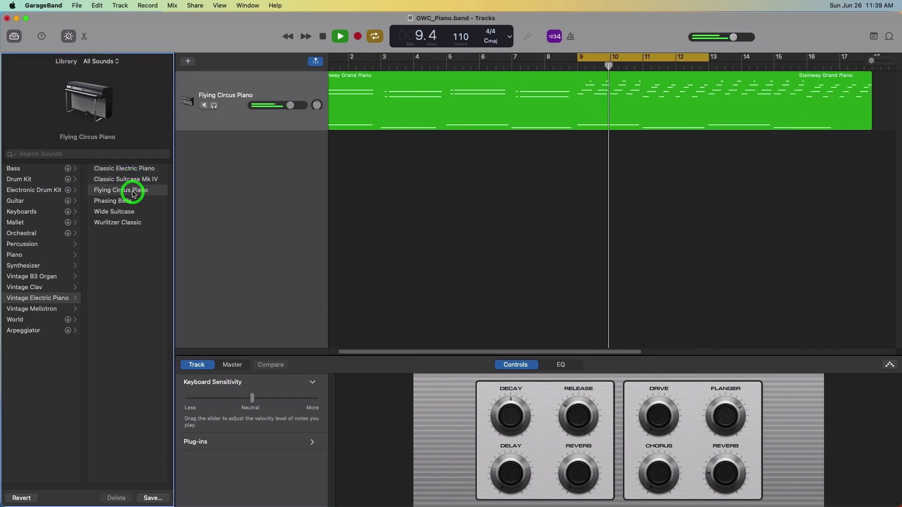
{"action": "left_click", "coordinate": [126, 169]}
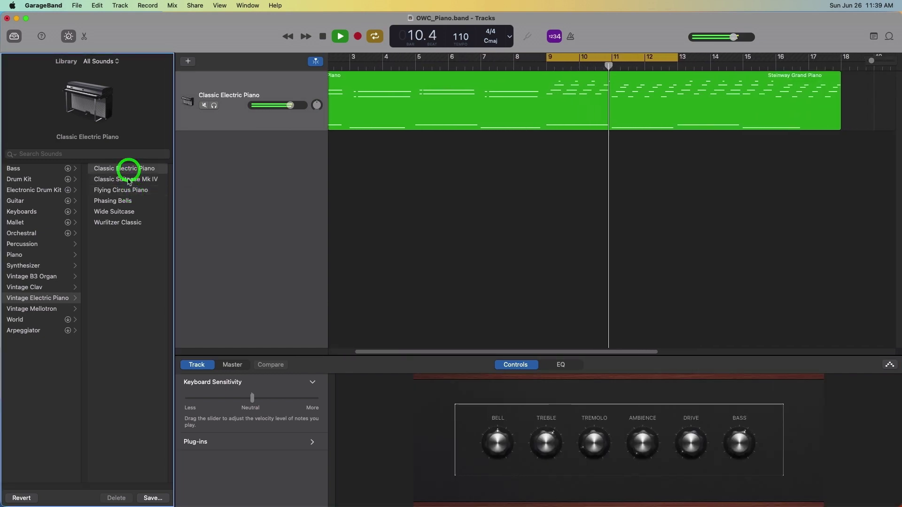
Step: Load Soft Synth Bells from the Synthesizer > Bell sounds in the Library
{"action": "left_click", "coordinate": [55, 266]}
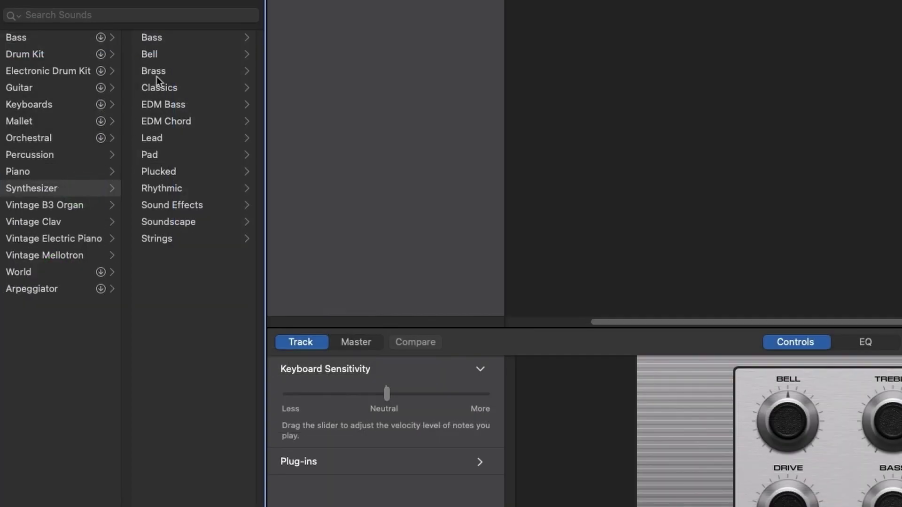
{"action": "left_click", "coordinate": [164, 55]}
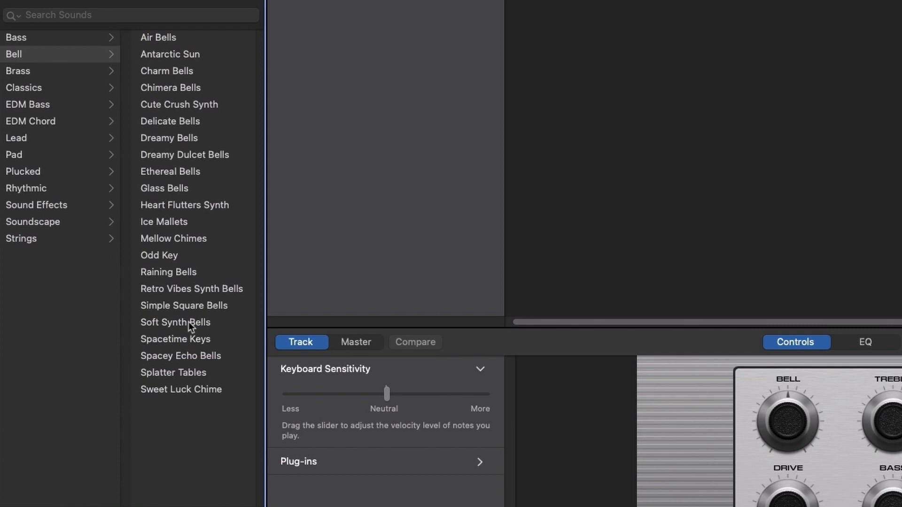
{"action": "left_click", "coordinate": [188, 322]}
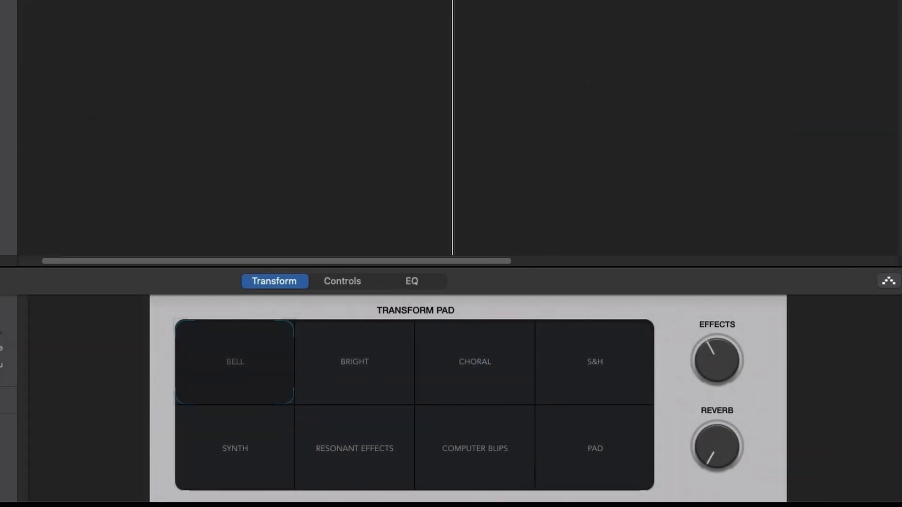
Step: Try the CHORAL transform preset, settle on SYNTH, then show the detailed synth controls
{"action": "left_click", "coordinate": [475, 364]}
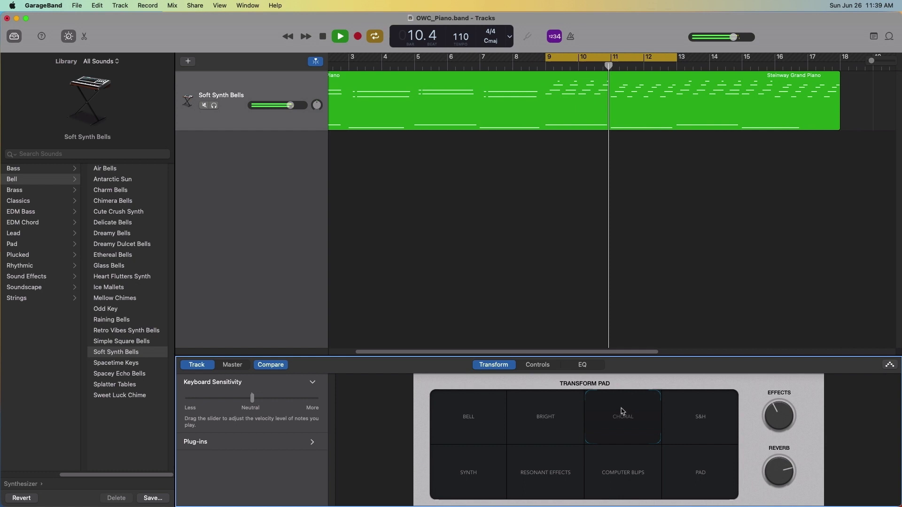
{"action": "left_click", "coordinate": [464, 466]}
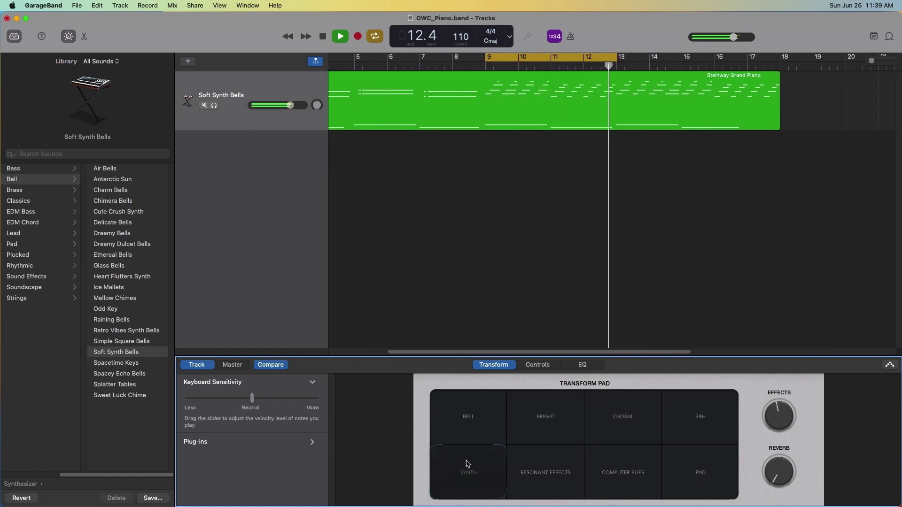
{"action": "left_click", "coordinate": [537, 367]}
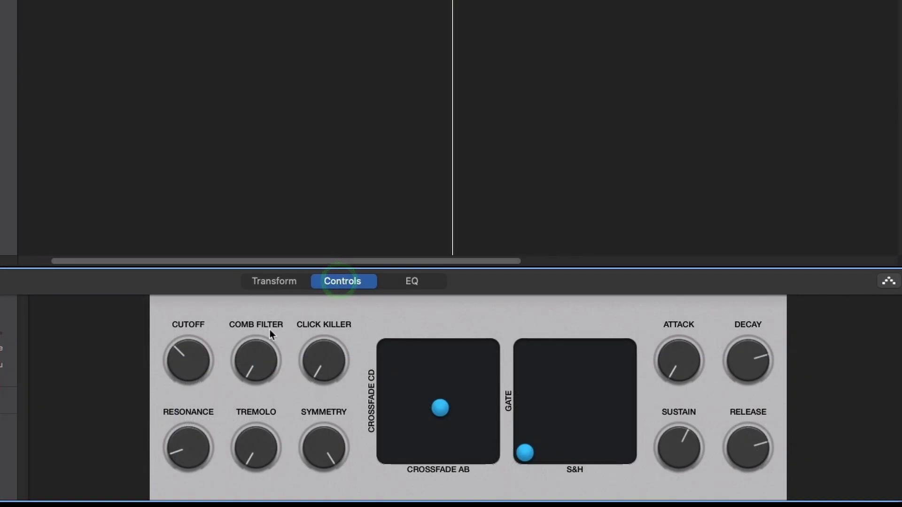
Step: Lower the CUTOFF knob in several passes and nudge the RESONANCE knob
{"action": "left_click_drag", "start_coordinate": [181, 351], "coordinate": [188, 333]}
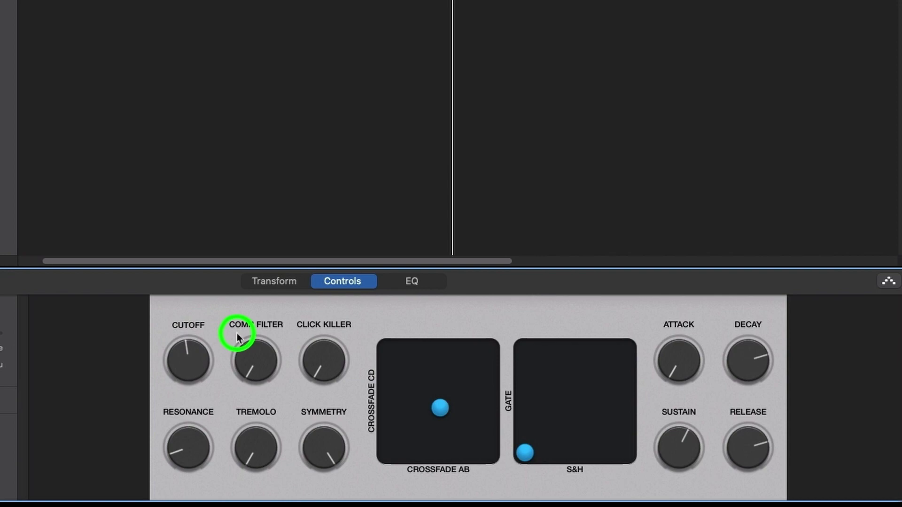
{"action": "left_click_drag", "start_coordinate": [228, 301], "coordinate": [205, 313]}
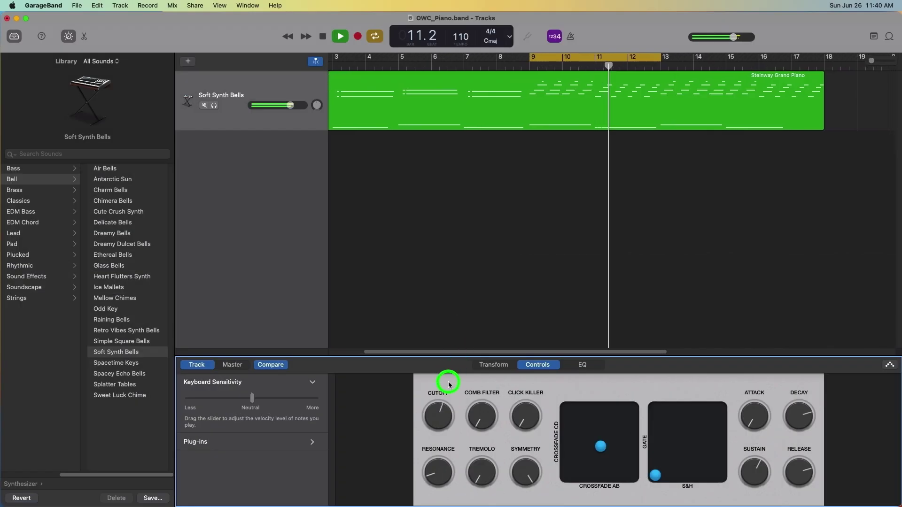
{"action": "left_click_drag", "start_coordinate": [448, 385], "coordinate": [445, 407]}
{"action": "left_click_drag", "start_coordinate": [437, 476], "coordinate": [432, 462]}
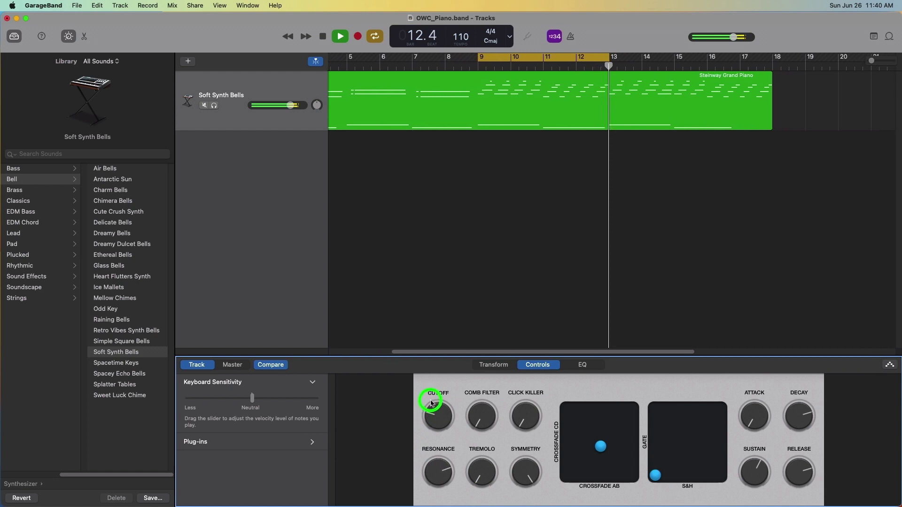
{"action": "left_click_drag", "start_coordinate": [432, 403], "coordinate": [432, 442]}
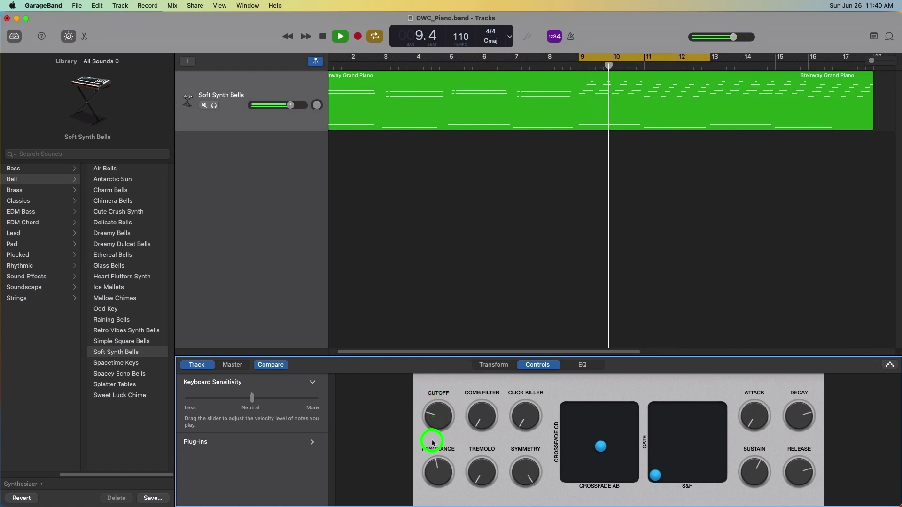
Step: Reapply the CHORAL transform preset and return to the detailed synth controls
{"action": "left_click", "coordinate": [494, 364]}
{"action": "left_click", "coordinate": [625, 416]}
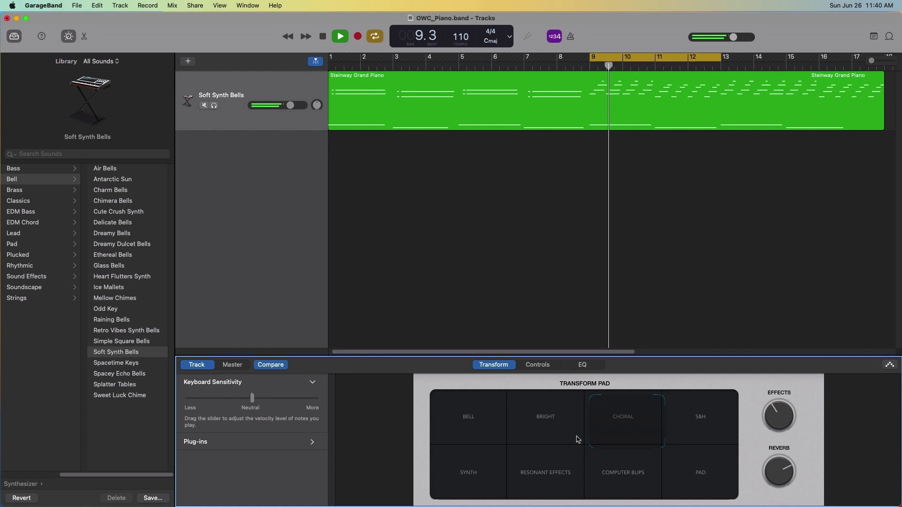
{"action": "left_click", "coordinate": [540, 366]}
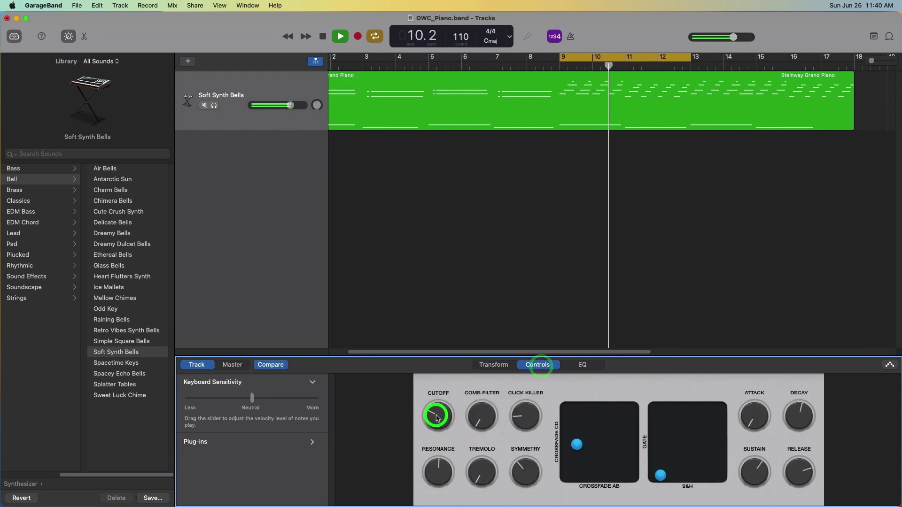